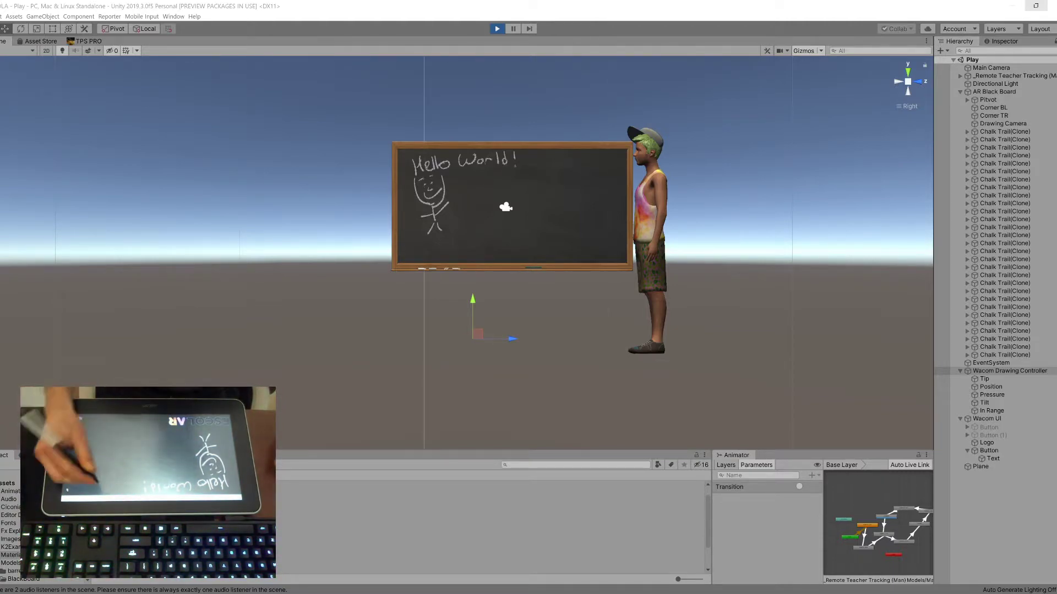
# - Chalk a rayed sun in the top-right corner, a wavy ground line, and a small house above it
pyautogui.moveTo(582, 153)
pyautogui.mouseDown()
pyautogui.moveTo(610, 173)
pyautogui.moveTo(576, 159)
pyautogui.moveTo(572, 173)
pyautogui.moveTo(593, 191)
pyautogui.mouseUp()
pyautogui.moveTo(603, 180); pyautogui.dragTo(602, 191)
pyautogui.moveTo(494, 240); pyautogui.dragTo(565, 230)
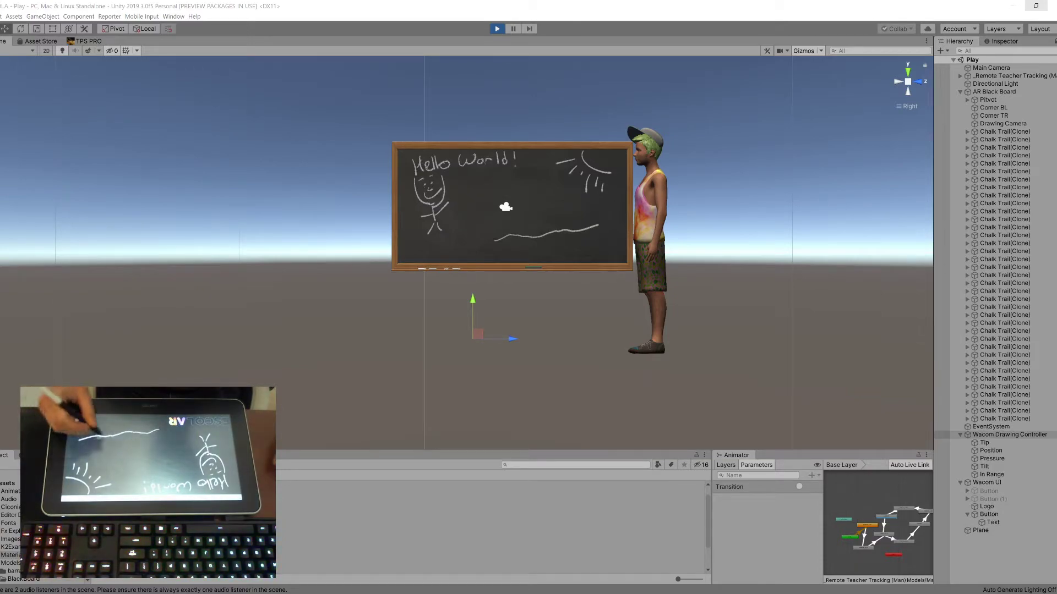
pyautogui.moveTo(571, 218)
pyautogui.mouseDown()
pyautogui.moveTo(570, 228)
pyautogui.moveTo(589, 215)
pyautogui.mouseUp()
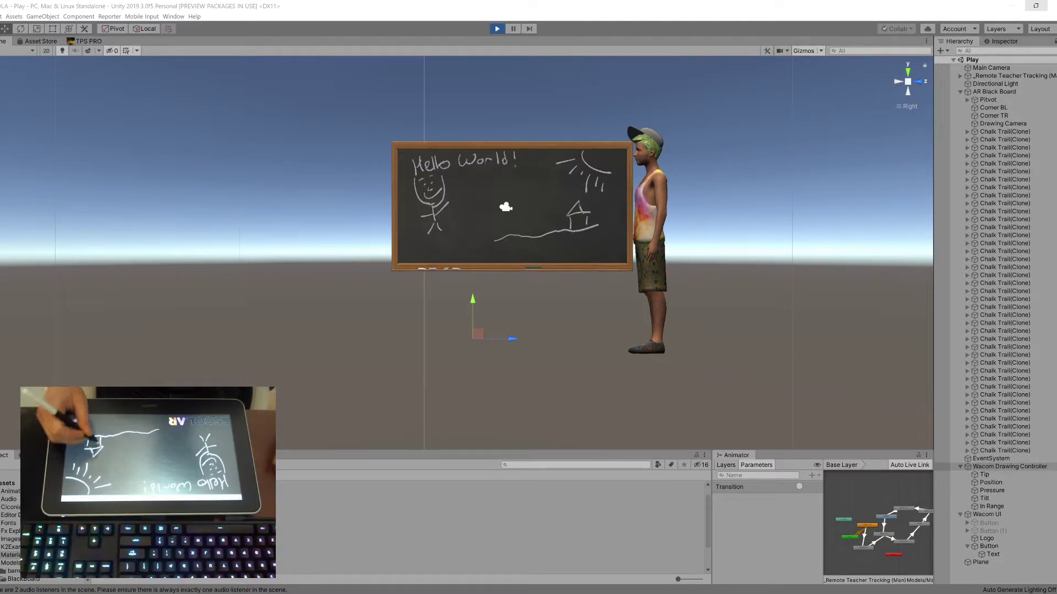